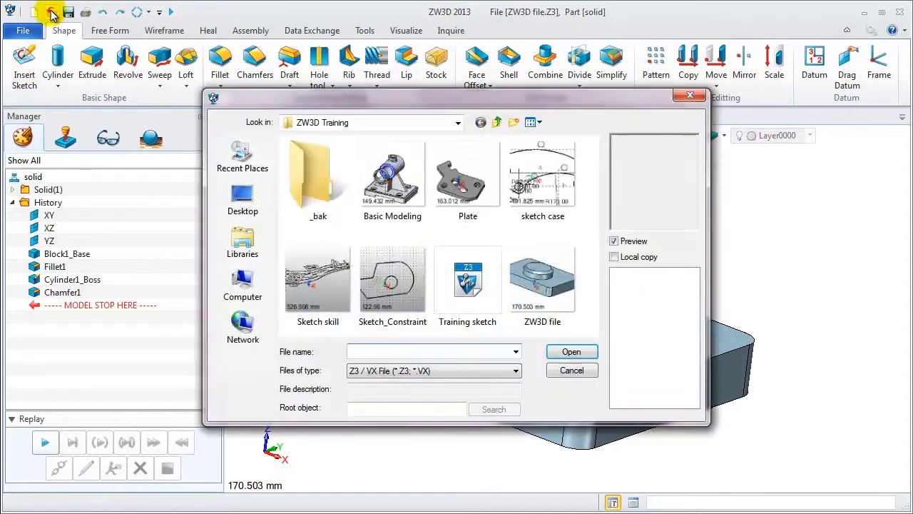
Open the Plate part and select its 20 outer top edges for a fillet
{"action": "double_click", "coordinate": [459, 177]}
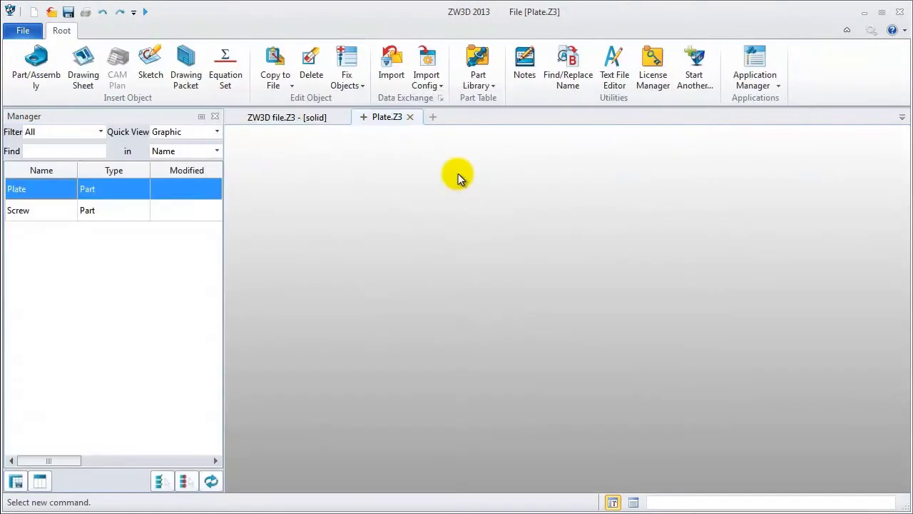
{"action": "double_click", "coordinate": [38, 186]}
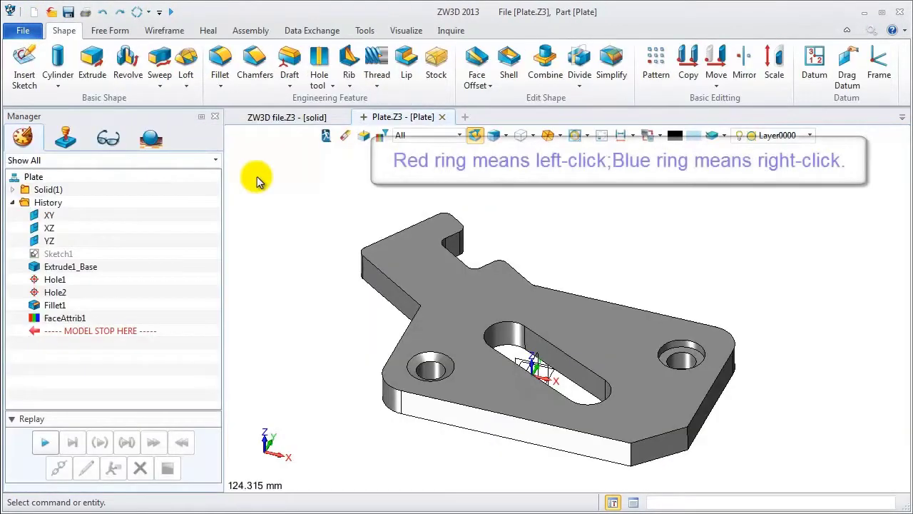
{"action": "left_click", "coordinate": [221, 60]}
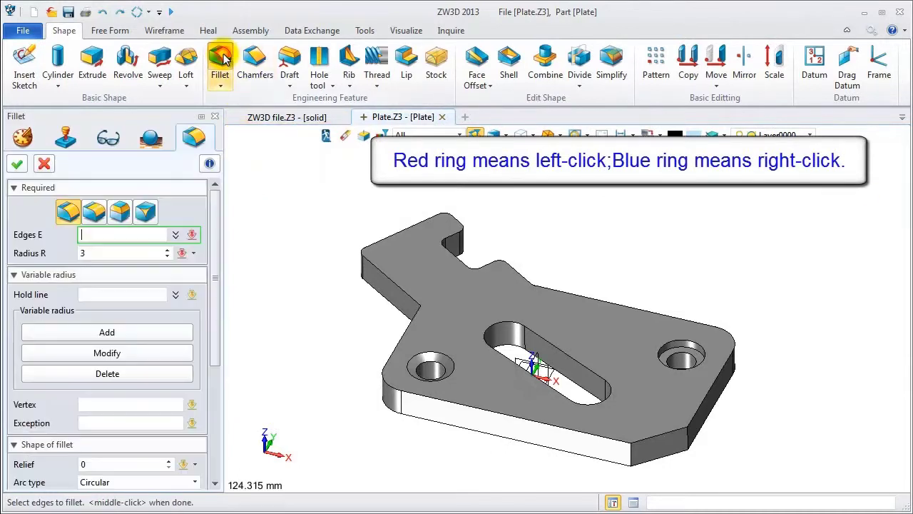
{"action": "left_click", "coordinate": [394, 364]}
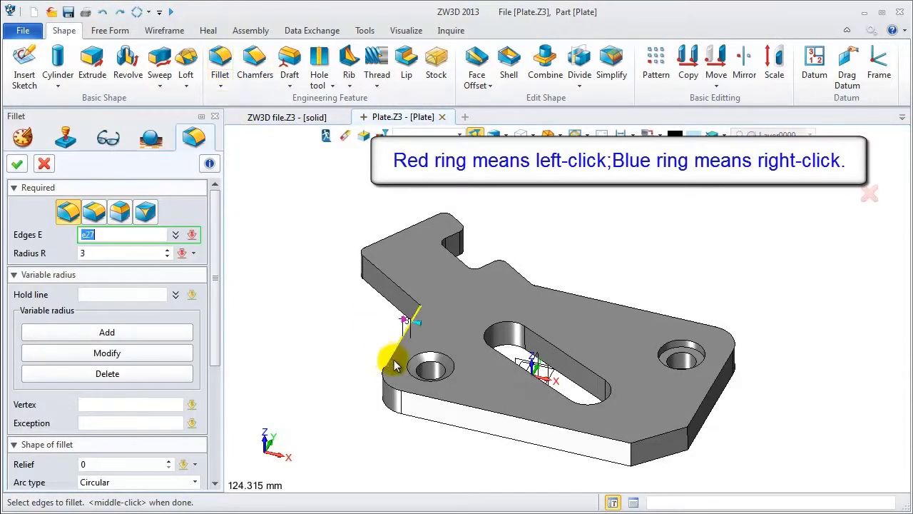
{"action": "left_click", "coordinate": [397, 289], "text": "shift"}
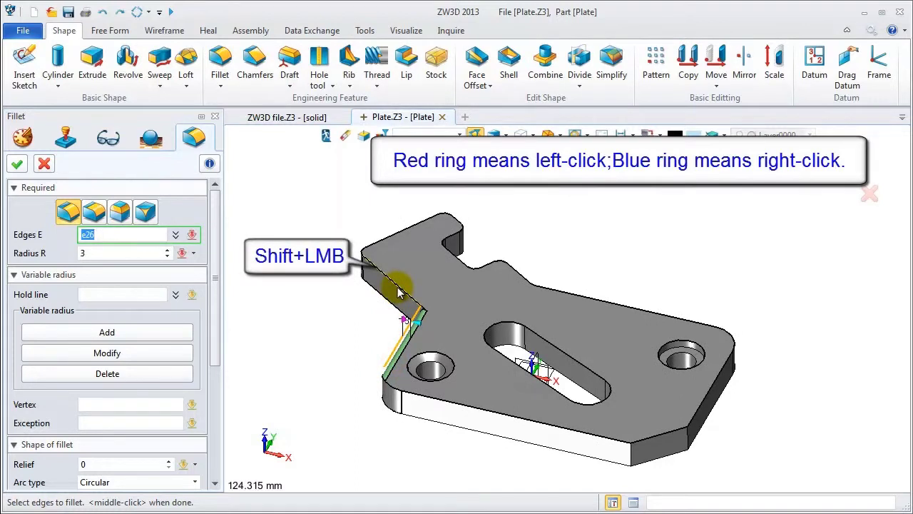
{"action": "left_click", "coordinate": [398, 289], "text": "shift"}
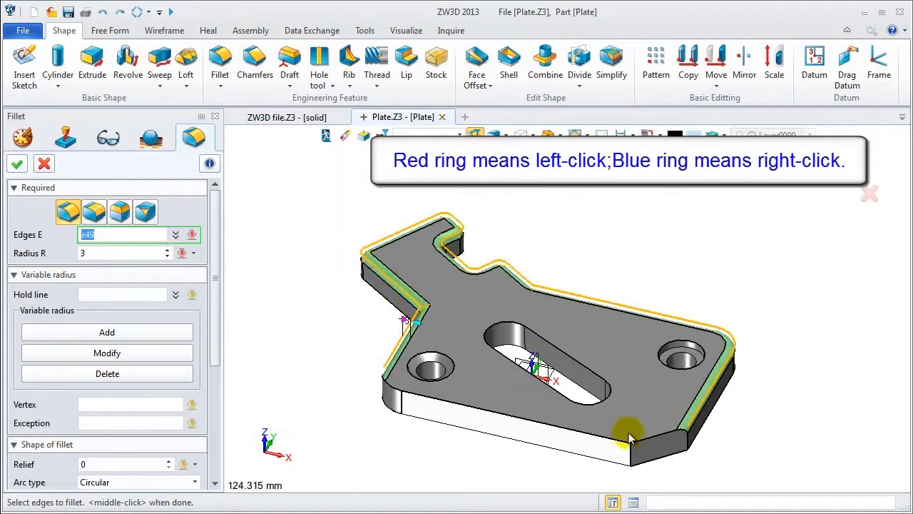
{"action": "left_click", "coordinate": [649, 441]}
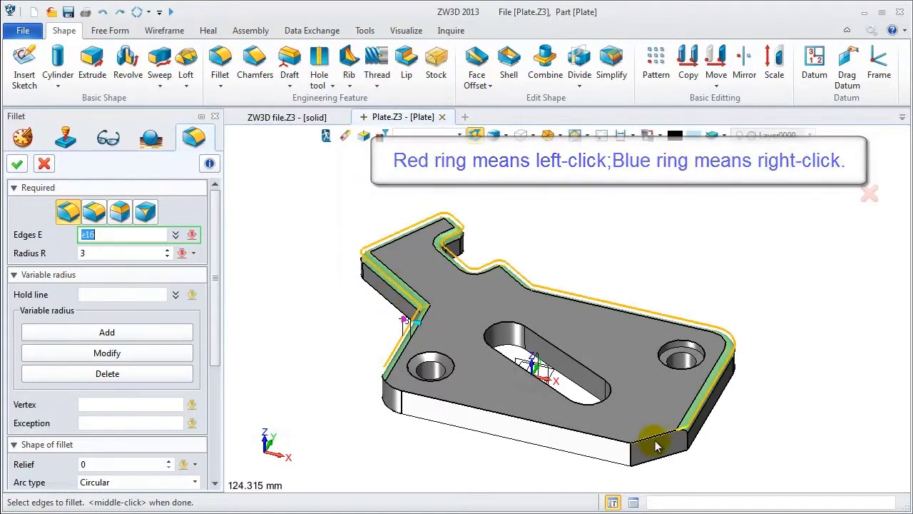
{"action": "left_click", "coordinate": [603, 434], "text": "shift"}
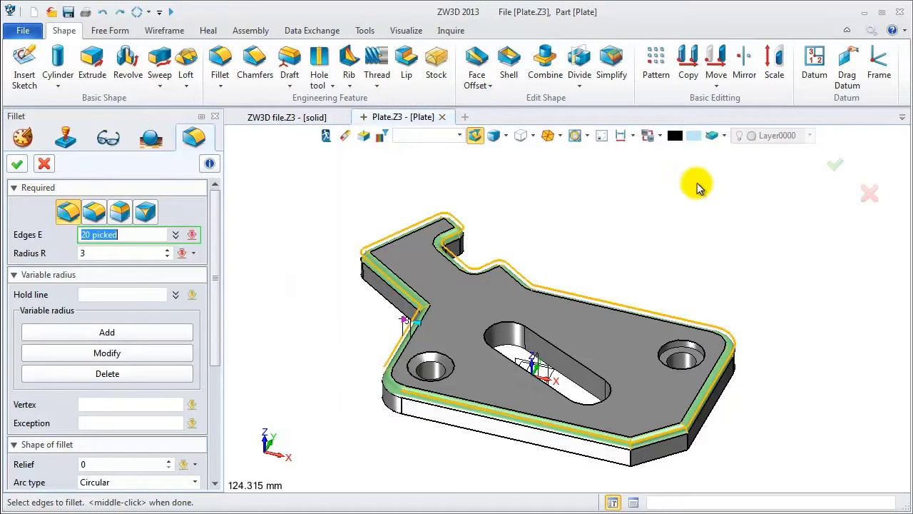
Colour the fillet faces orange and apply the radius 3 fillet as Fillet2
{"action": "left_click", "coordinate": [692, 135]}
{"action": "left_click", "coordinate": [840, 109]}
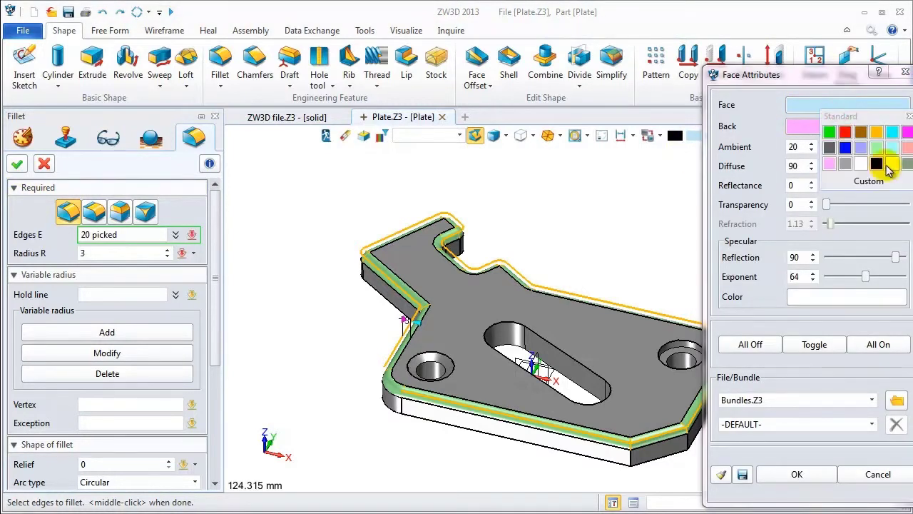
{"action": "left_click", "coordinate": [884, 136]}
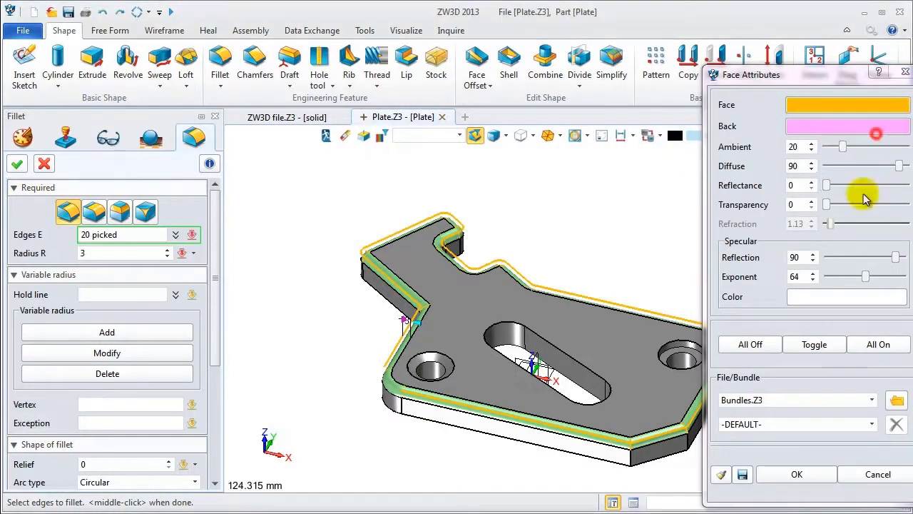
{"action": "left_click", "coordinate": [797, 474]}
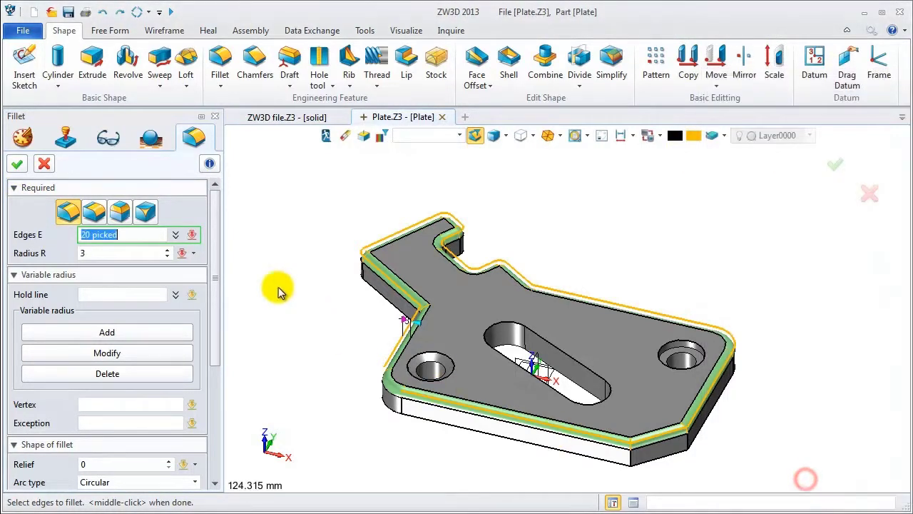
{"action": "left_click", "coordinate": [16, 164]}
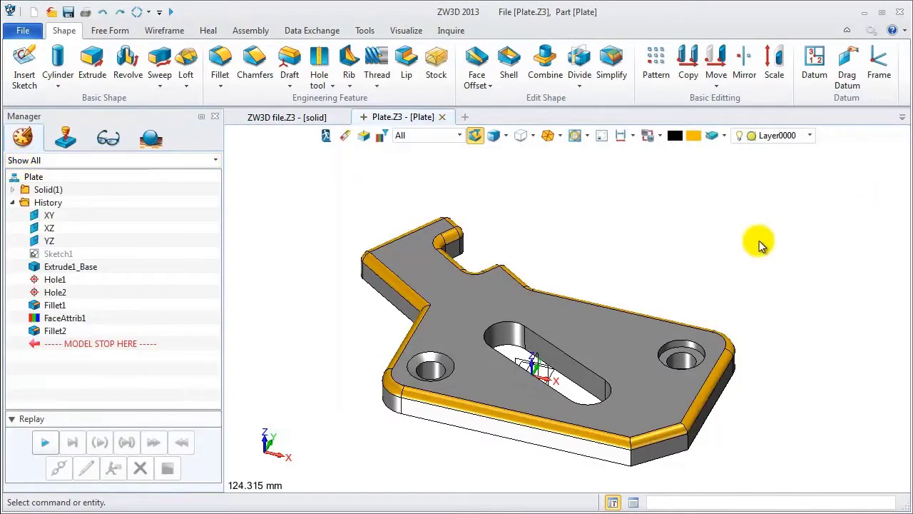
{"action": "right_click_drag", "start_coordinate": [760, 245], "coordinate": [754, 250]}
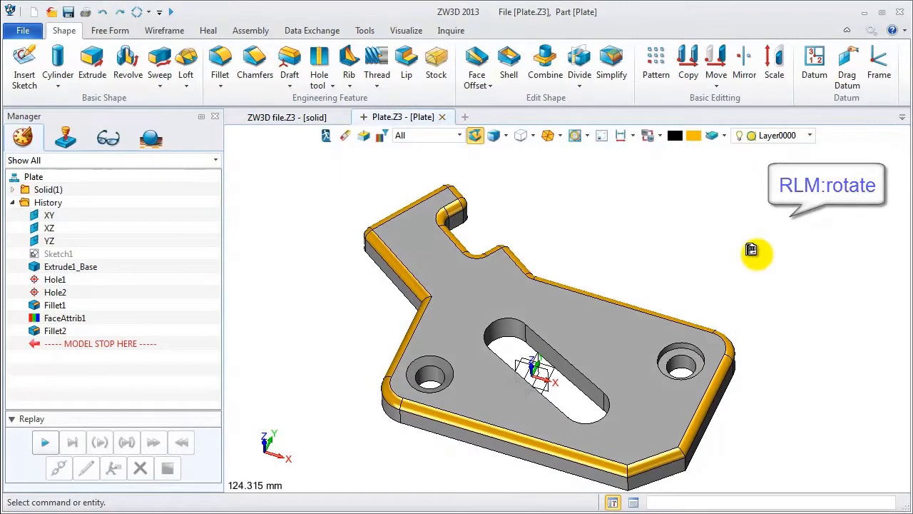
Fillet the slot's 4 top edges at radius 3, removing both hole edges from the selection
{"action": "middle_click", "coordinate": [258, 173]}
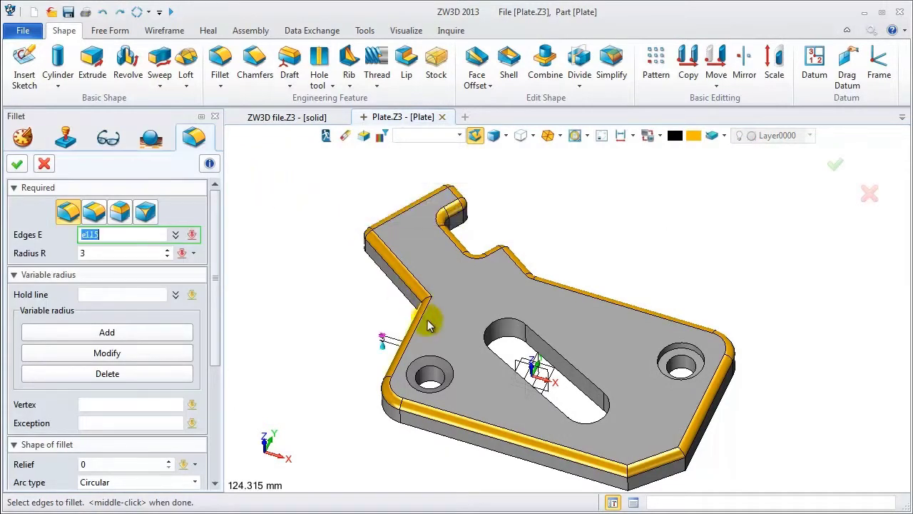
{"action": "left_click", "coordinate": [439, 364]}
{"action": "left_click", "coordinate": [498, 328], "text": "shift"}
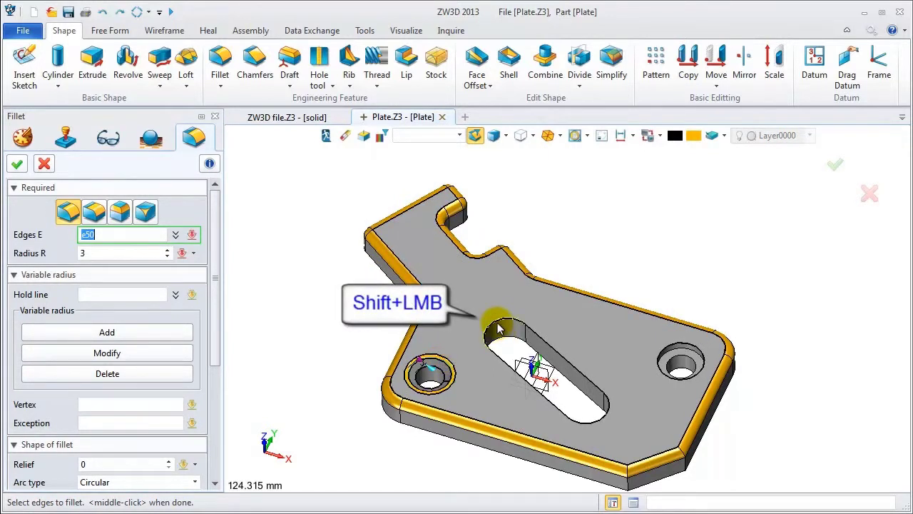
{"action": "left_click", "coordinate": [674, 347]}
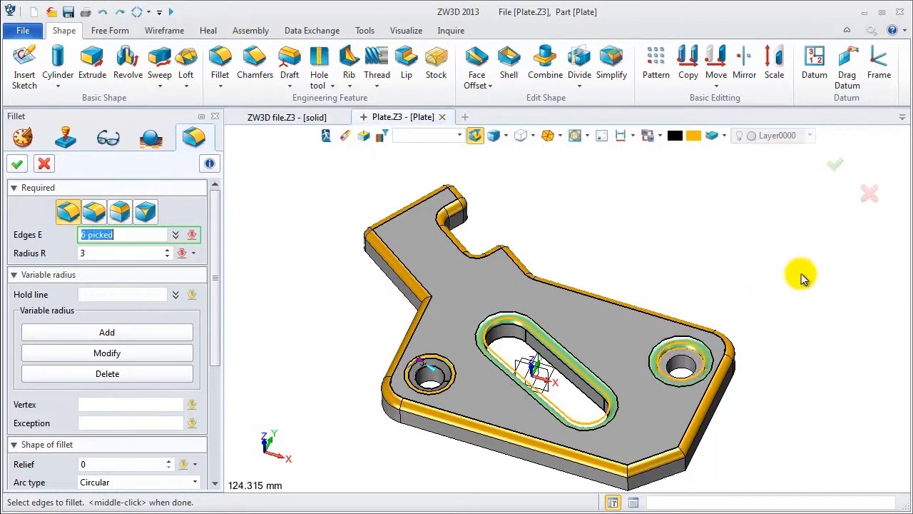
{"action": "right_click", "coordinate": [779, 204]}
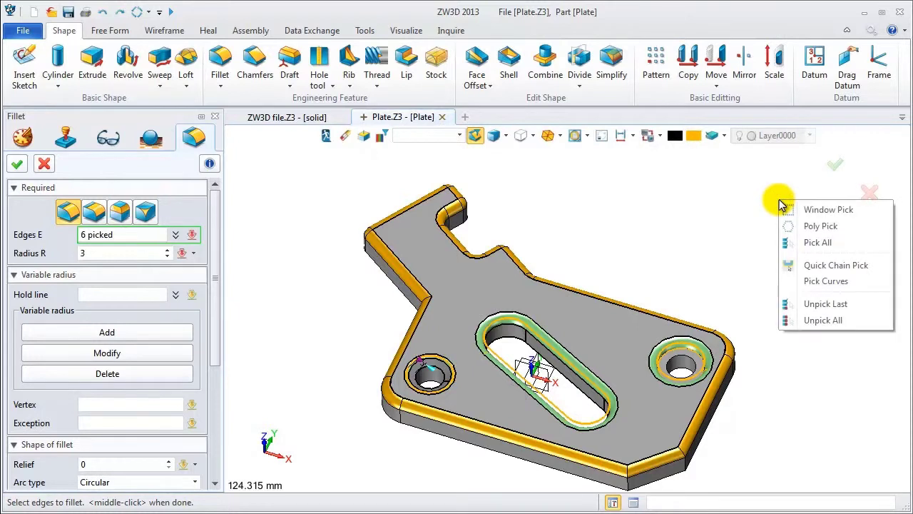
{"action": "left_click", "coordinate": [827, 303]}
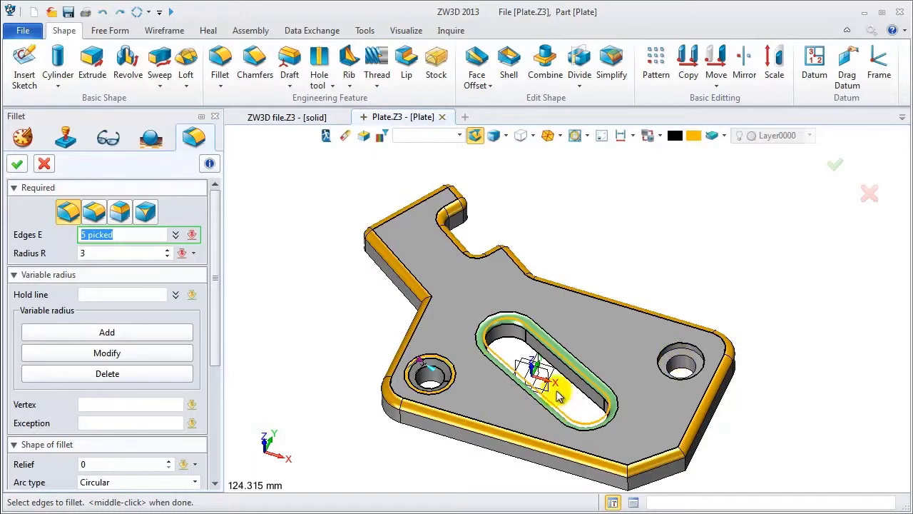
{"action": "scroll", "coordinate": [443, 399], "scroll_direction": "up", "scroll_amount": 4}
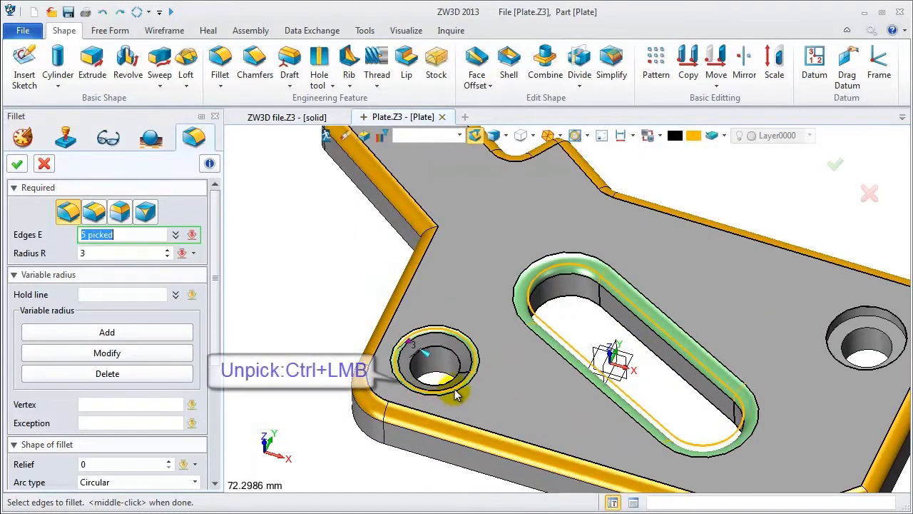
{"action": "left_click", "coordinate": [453, 397], "text": "ctrl"}
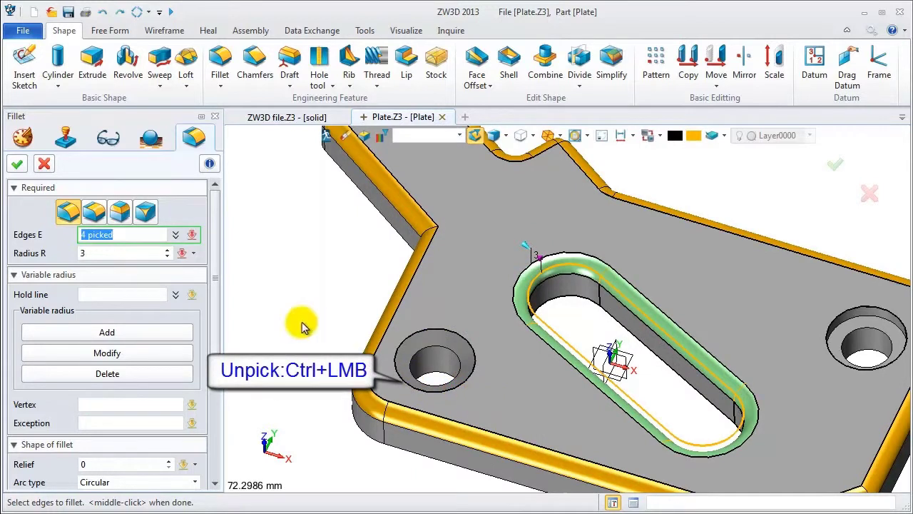
{"action": "left_click", "coordinate": [15, 165]}
Add Chamfer1 to the right hole's top edge with a setback of 2
{"action": "scroll", "coordinate": [683, 320], "scroll_direction": "down", "scroll_amount": 3}
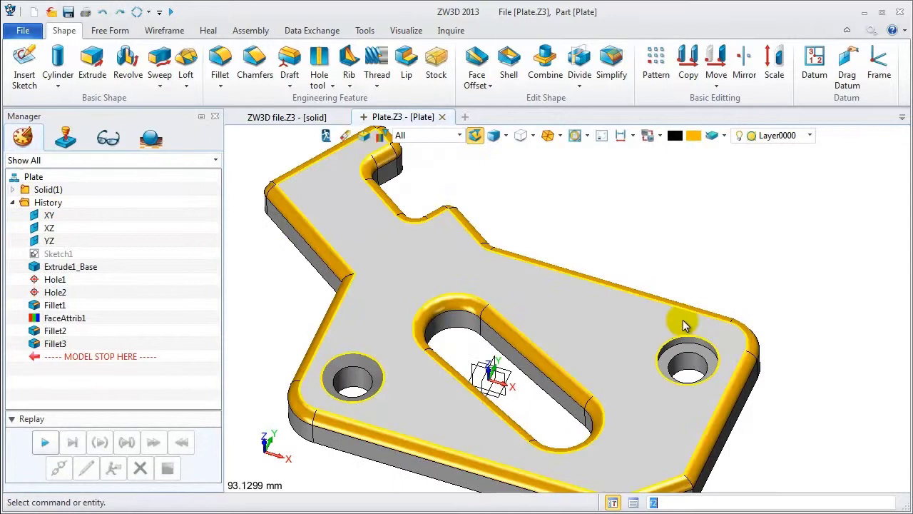
{"action": "left_click", "coordinate": [681, 334]}
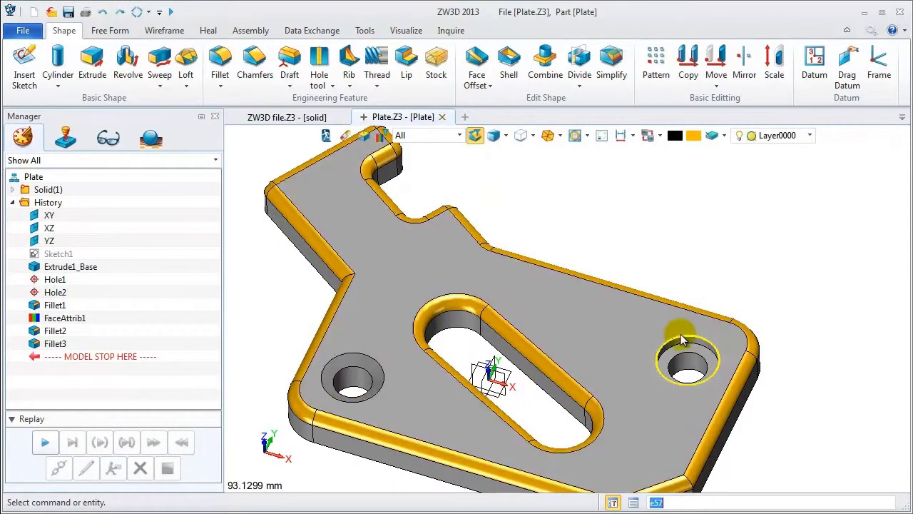
{"action": "right_click", "coordinate": [616, 321]}
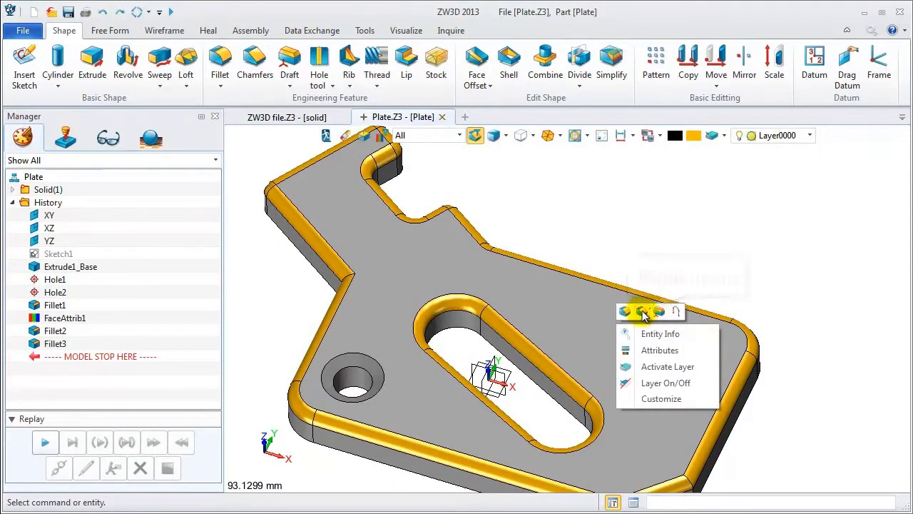
{"action": "left_click", "coordinate": [642, 313]}
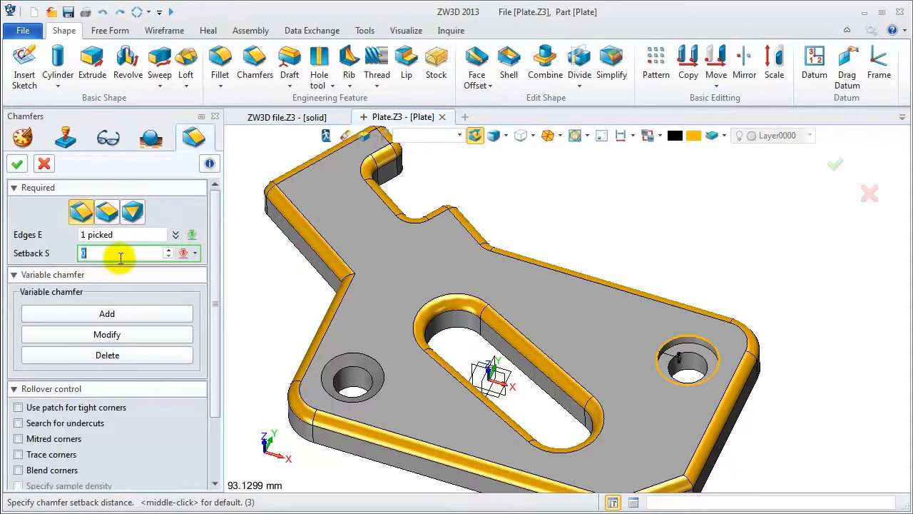
{"action": "type", "text": "0"}
{"action": "key", "text": "BackSpace"}
{"action": "type", "text": "1"}
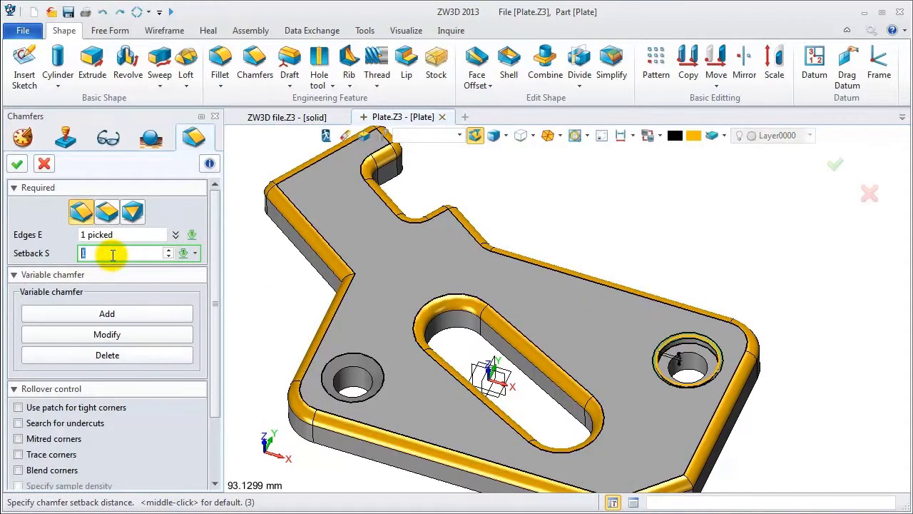
{"action": "scroll", "coordinate": [112, 256], "scroll_direction": "up", "scroll_amount": 1}
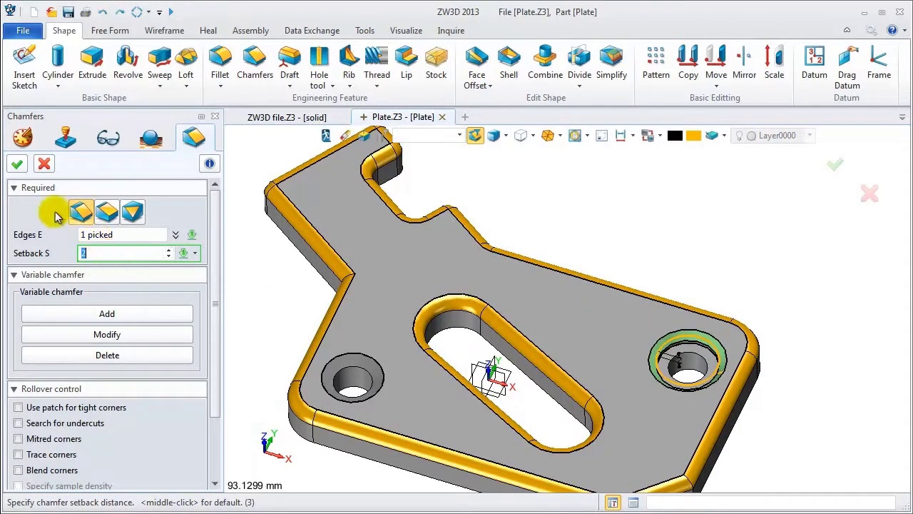
{"action": "left_click", "coordinate": [18, 163]}
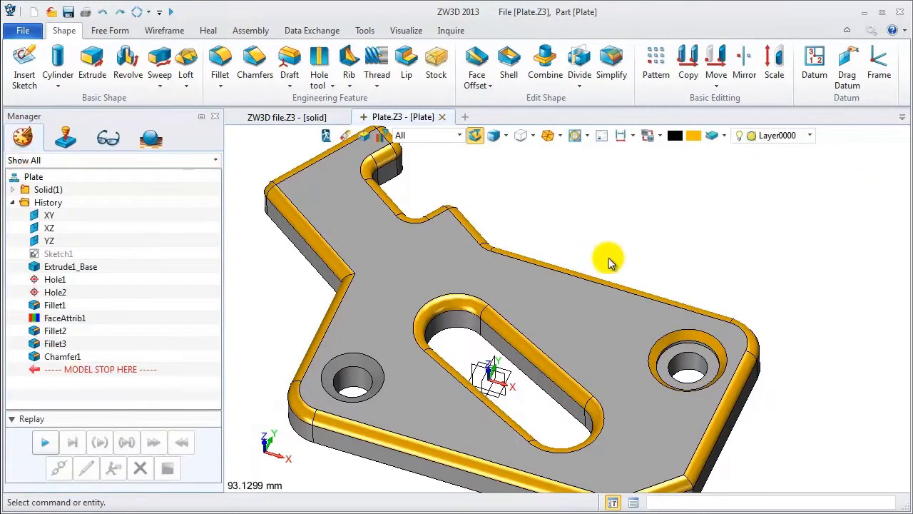
View the plate from the left, top and front standard views, then fit it to the screen
{"action": "key", "text": "ctrl+Left"}
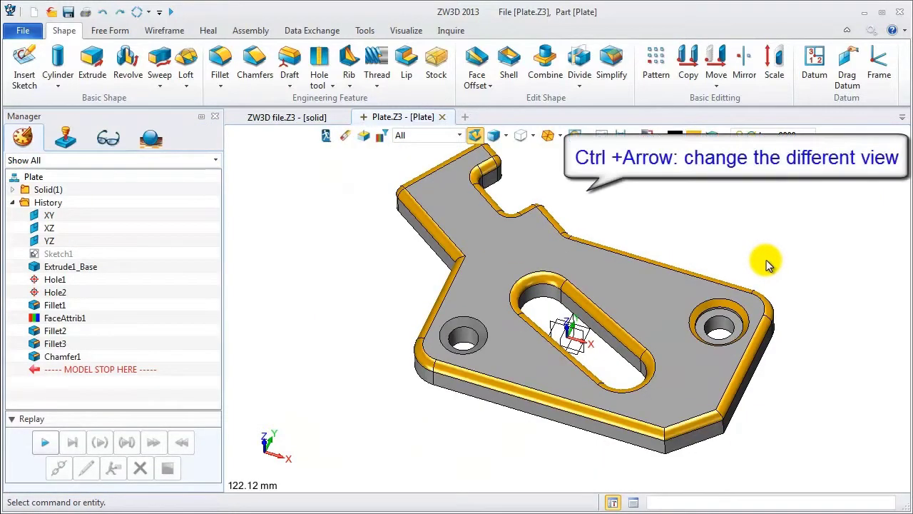
{"action": "key", "text": "ctrl+Up"}
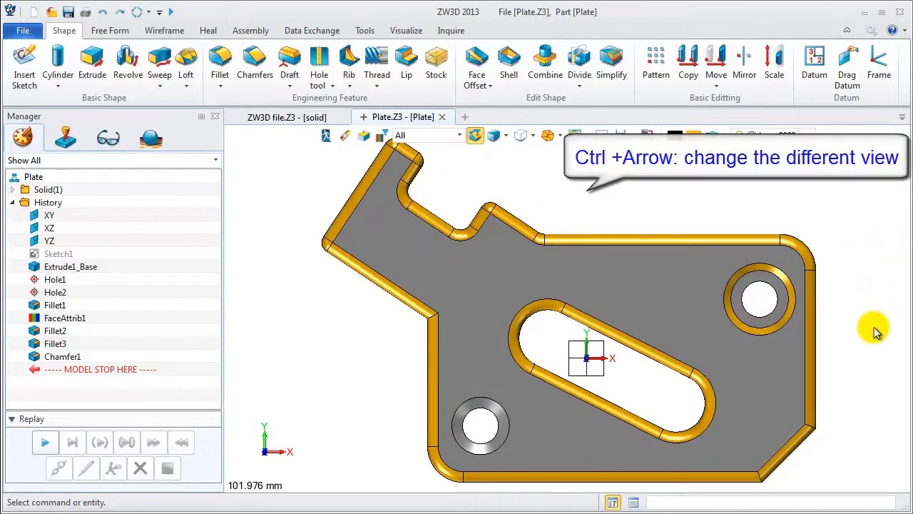
{"action": "key", "text": "ctrl+Down"}
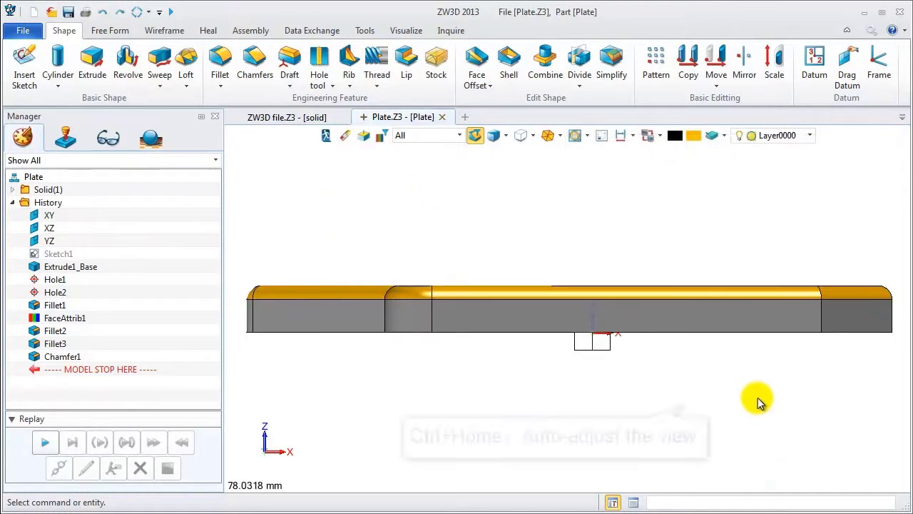
{"action": "left_click", "coordinate": [861, 323]}
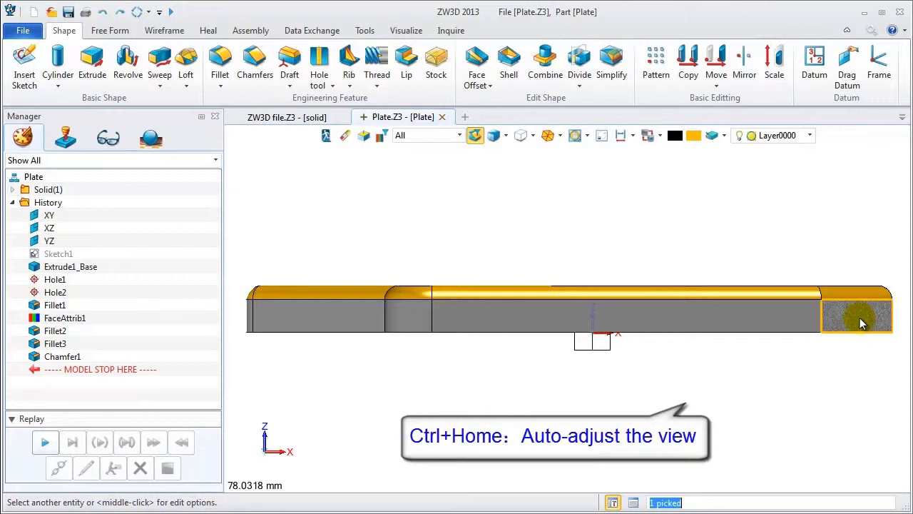
{"action": "key", "text": "ctrl+Home"}
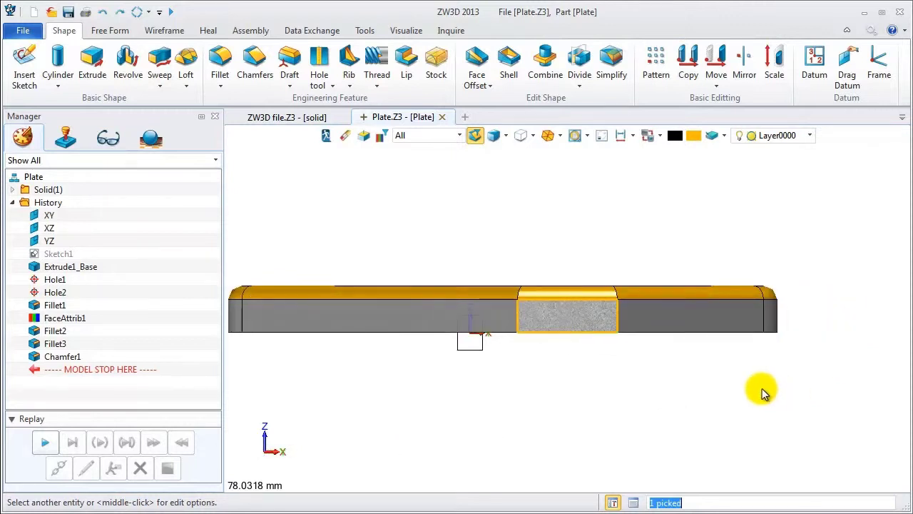
Return to isometric, zoom to the whole plate, and place the rotation centre on its lower front edge
{"action": "key", "text": "ctrl+i"}
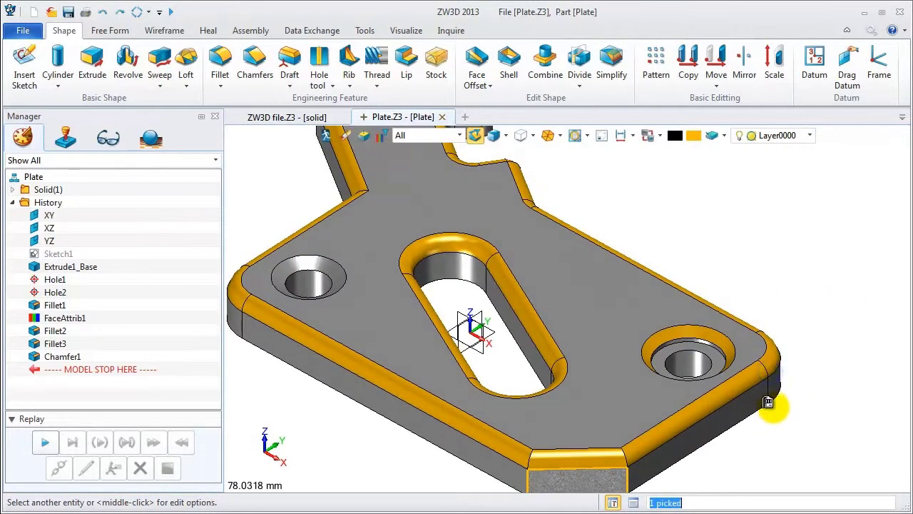
{"action": "key", "text": "ctrl+a"}
{"action": "key", "text": "Escape"}
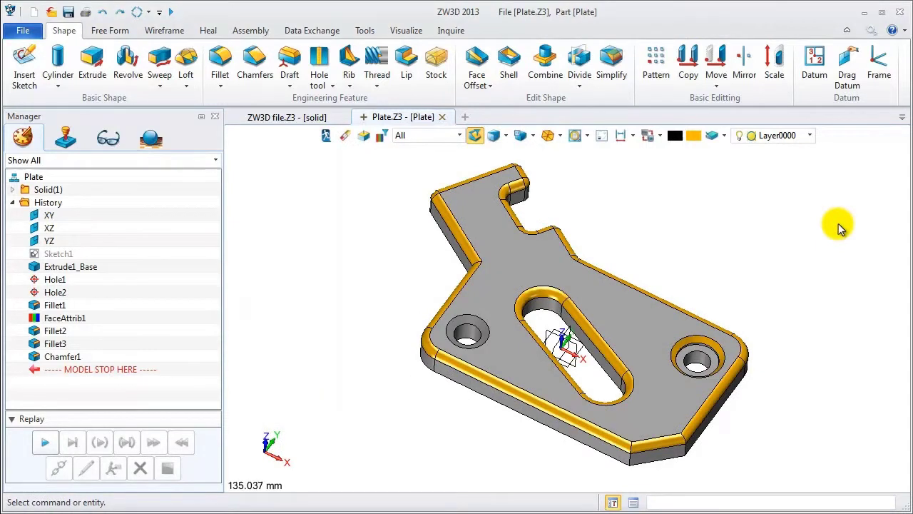
{"action": "key", "text": "ctrl+shift+c"}
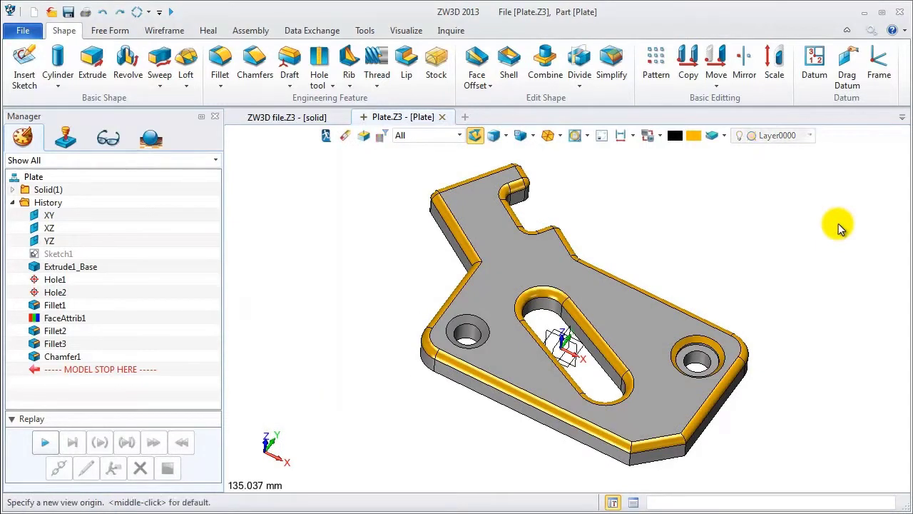
{"action": "left_click", "coordinate": [627, 469]}
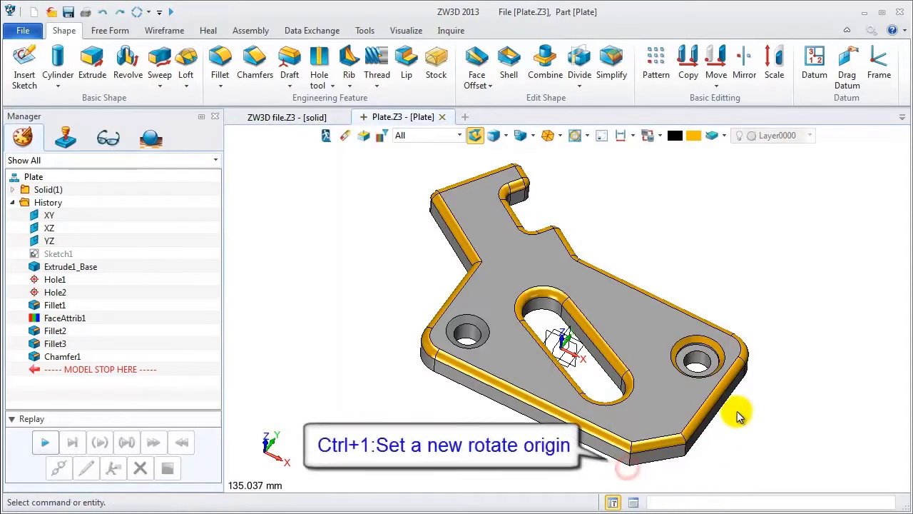
{"action": "right_click_drag", "start_coordinate": [750, 453], "coordinate": [385, 450]}
{"action": "scroll", "coordinate": [578, 367], "scroll_direction": "up", "scroll_amount": 3}
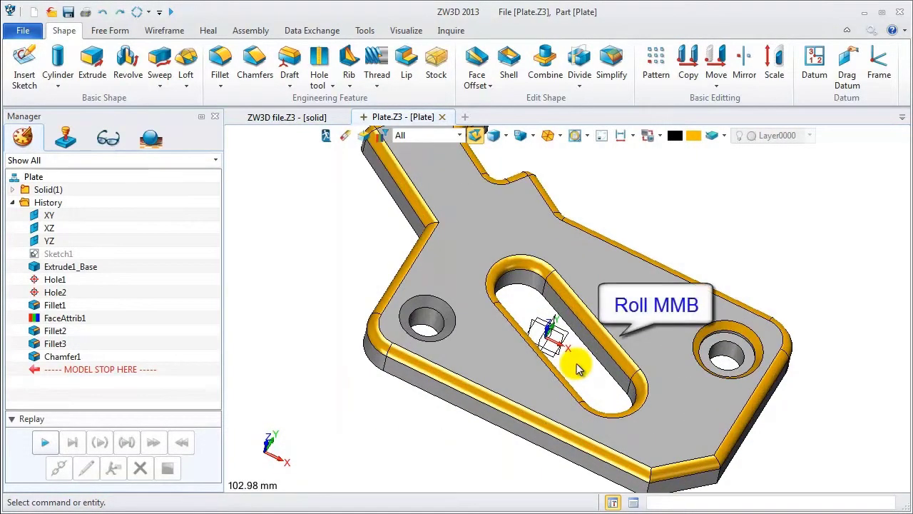
{"action": "scroll", "coordinate": [578, 366], "scroll_direction": "up", "scroll_amount": 6}
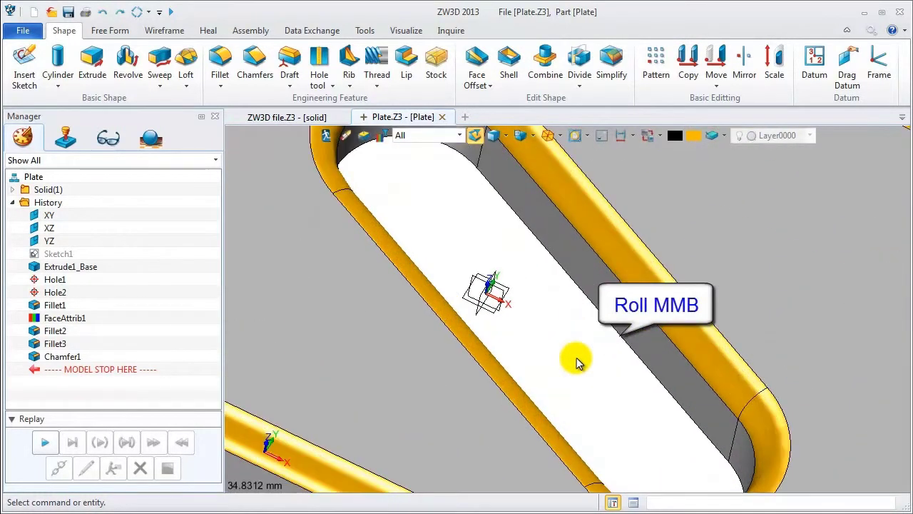
{"action": "scroll", "coordinate": [577, 363], "scroll_direction": "down", "scroll_amount": 6}
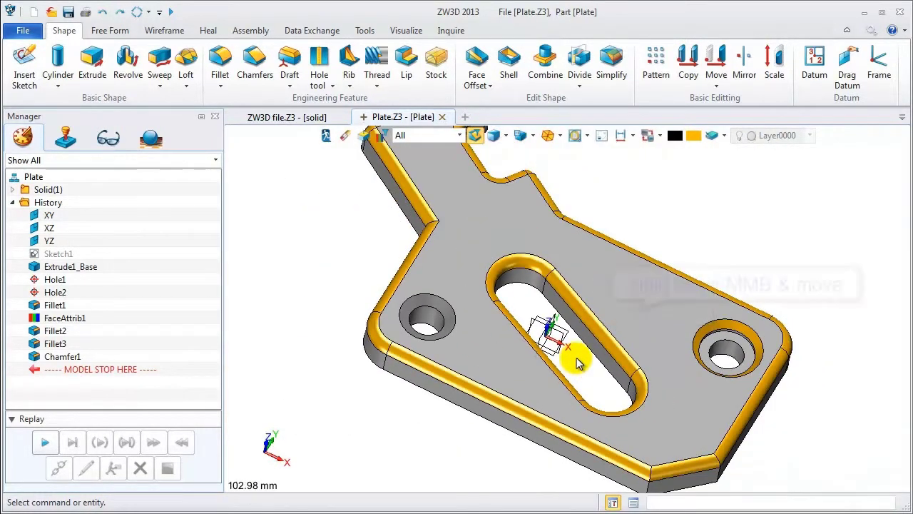
{"action": "scroll", "coordinate": [578, 362], "scroll_direction": "down", "scroll_amount": 2}
{"action": "middle_click_drag", "start_coordinate": [578, 362], "coordinate": [601, 363]}
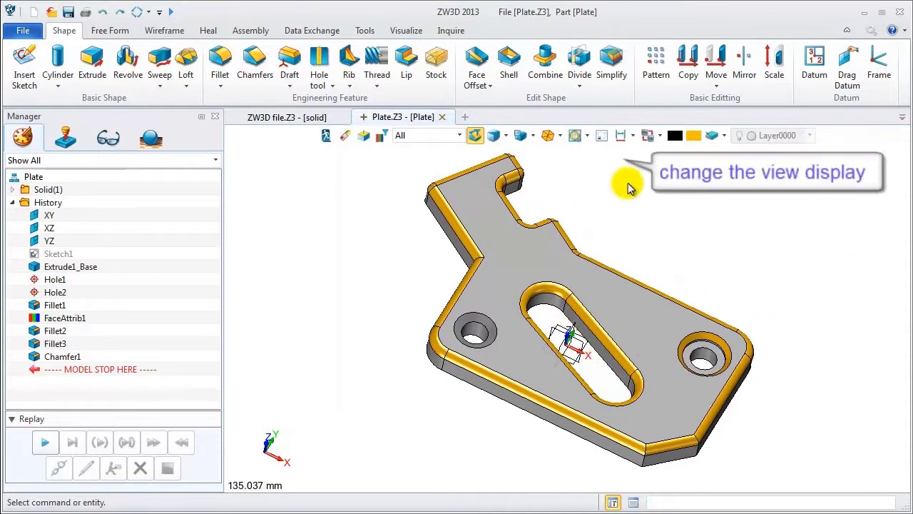
Show the plate with hidden lines removed, then switch it to wireframe
{"action": "left_click", "coordinate": [532, 136]}
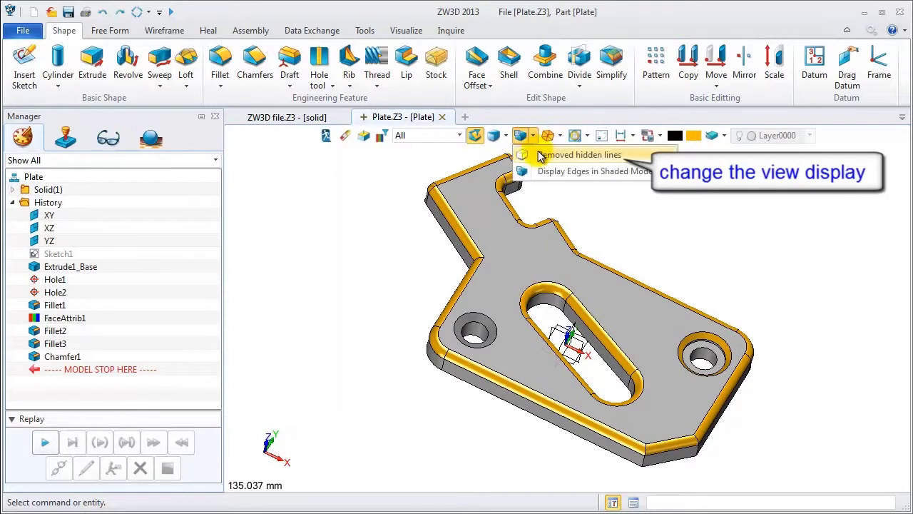
{"action": "left_click", "coordinate": [544, 154]}
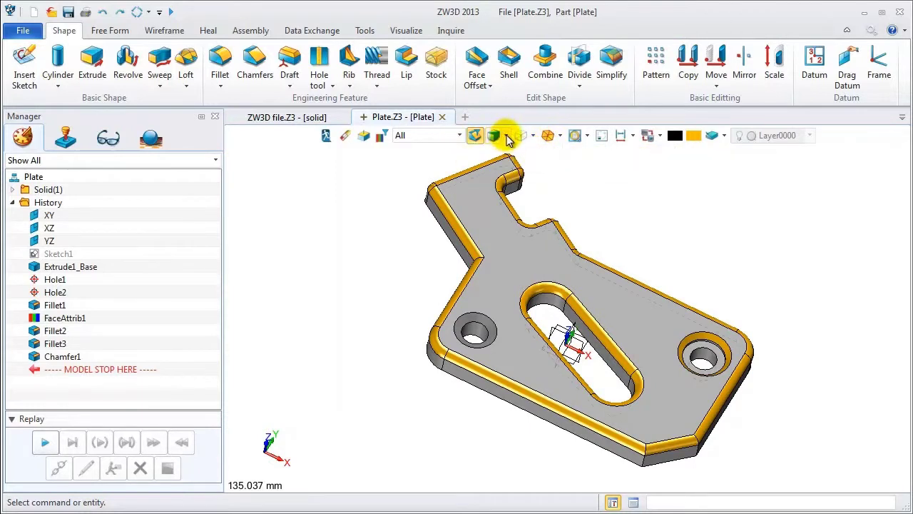
{"action": "left_click", "coordinate": [506, 136]}
{"action": "left_click", "coordinate": [506, 135]}
{"action": "left_click", "coordinate": [506, 137]}
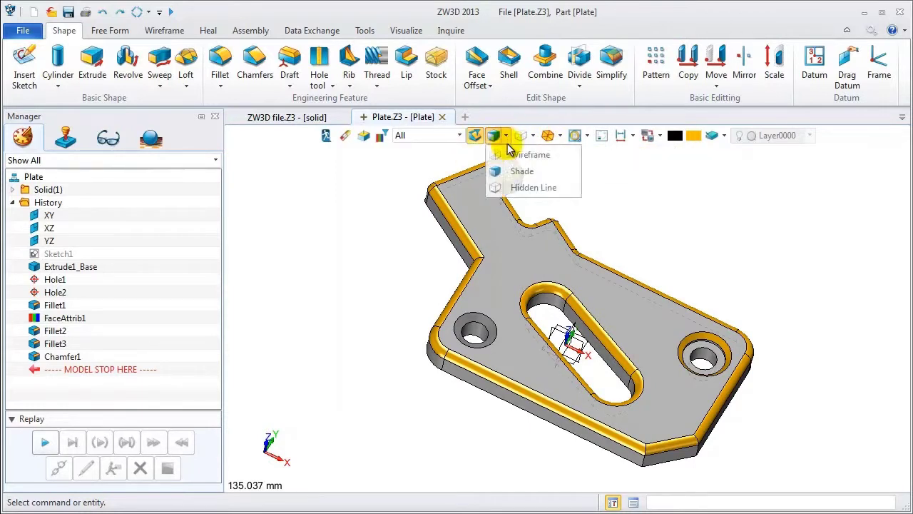
{"action": "left_click", "coordinate": [514, 153]}
Return the plate to shaded mode with hidden edges drawn as dashed lines
{"action": "left_click", "coordinate": [506, 137]}
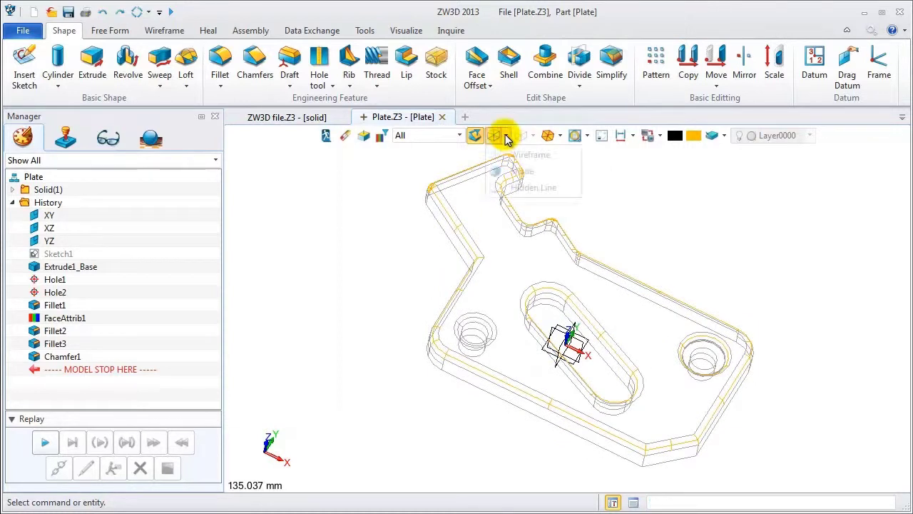
{"action": "left_click", "coordinate": [504, 167]}
{"action": "left_click", "coordinate": [533, 136]}
{"action": "left_click", "coordinate": [540, 155]}
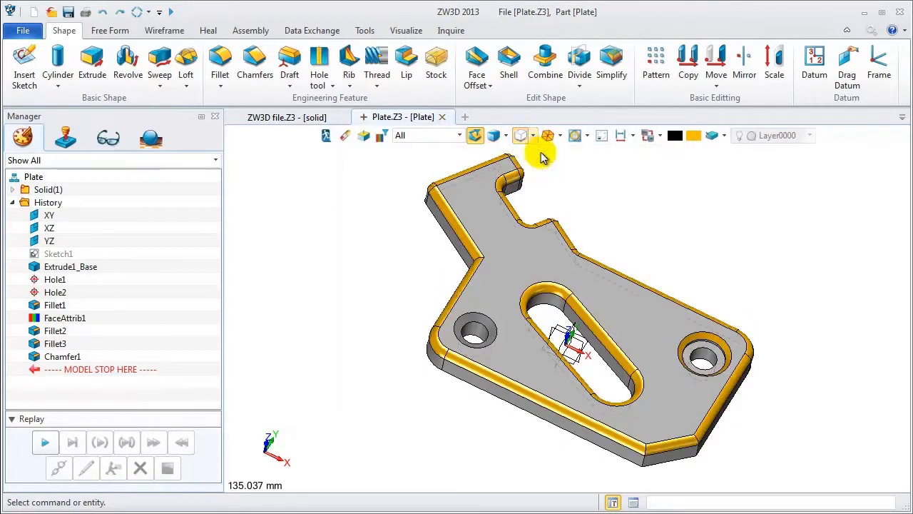